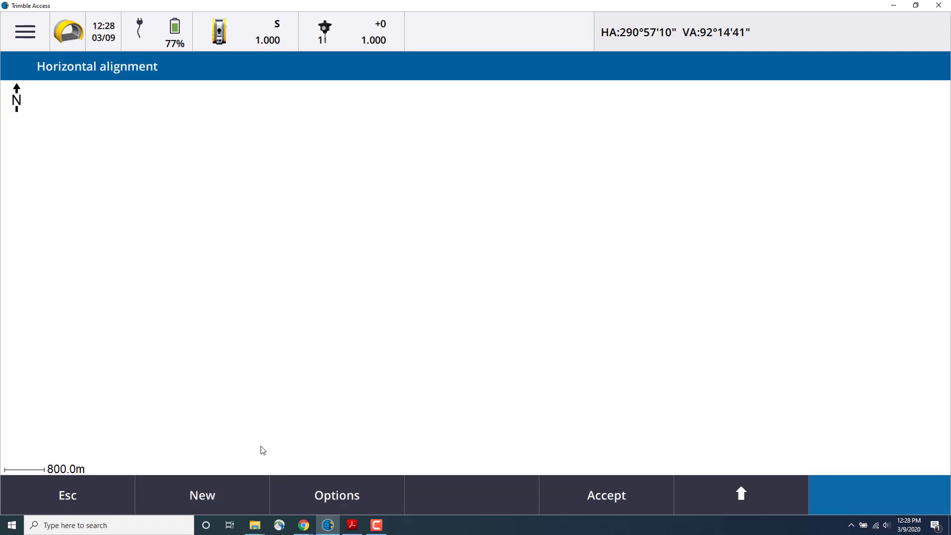
- Key in and store the start point at station 1000, north 500 and east 500
click(232, 496)
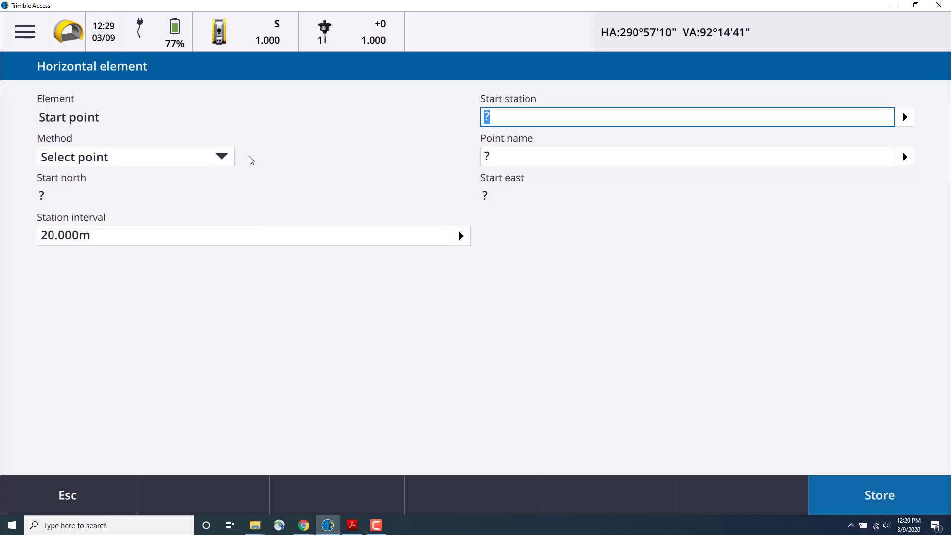
click(210, 161)
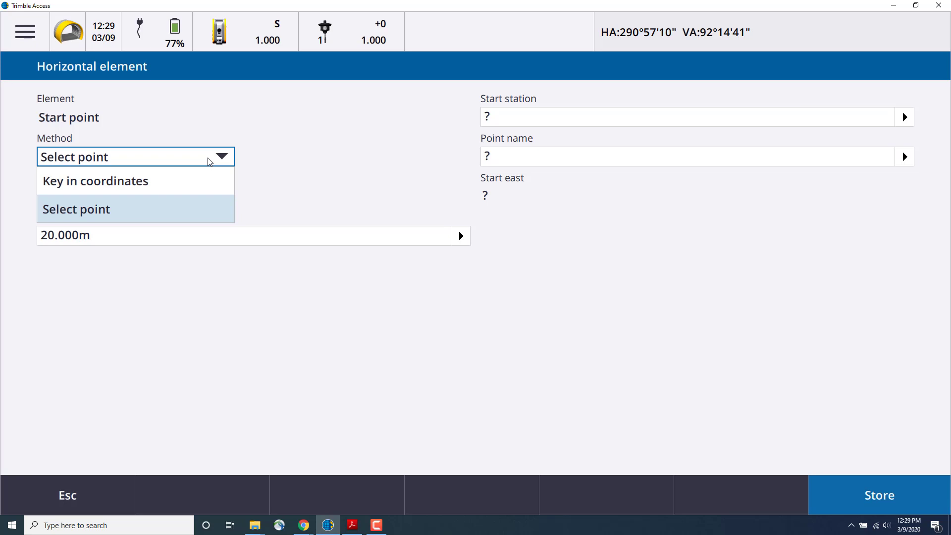
click(203, 182)
click(494, 116)
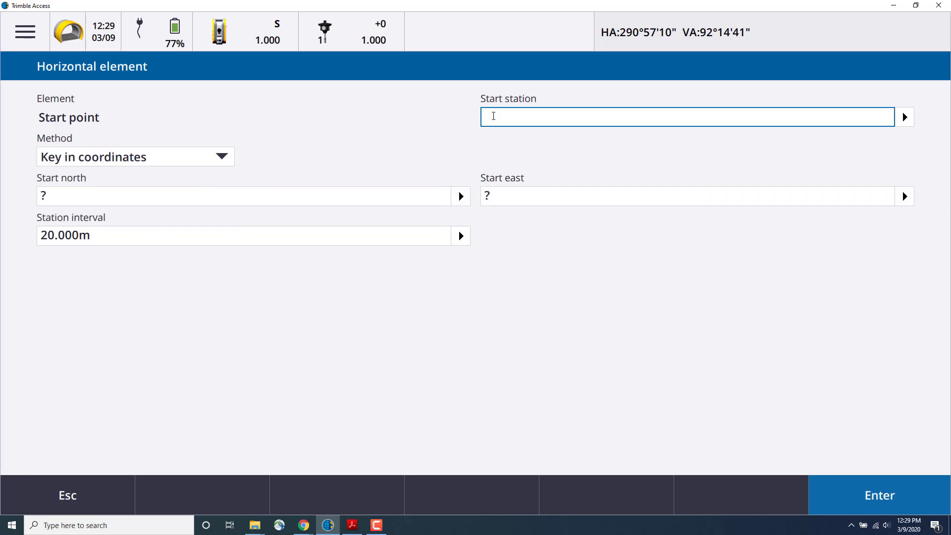
text(1000)
click(228, 201)
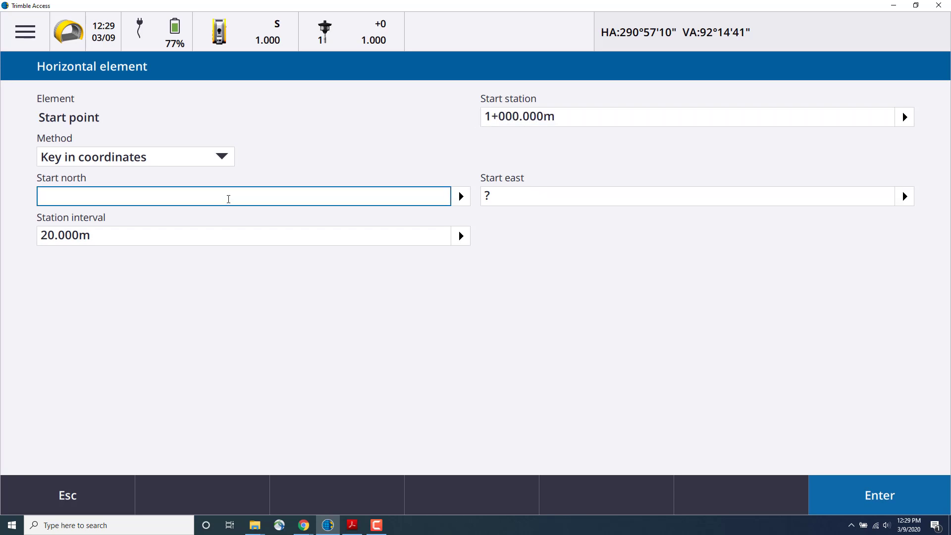
text(500)
click(578, 195)
text(500)
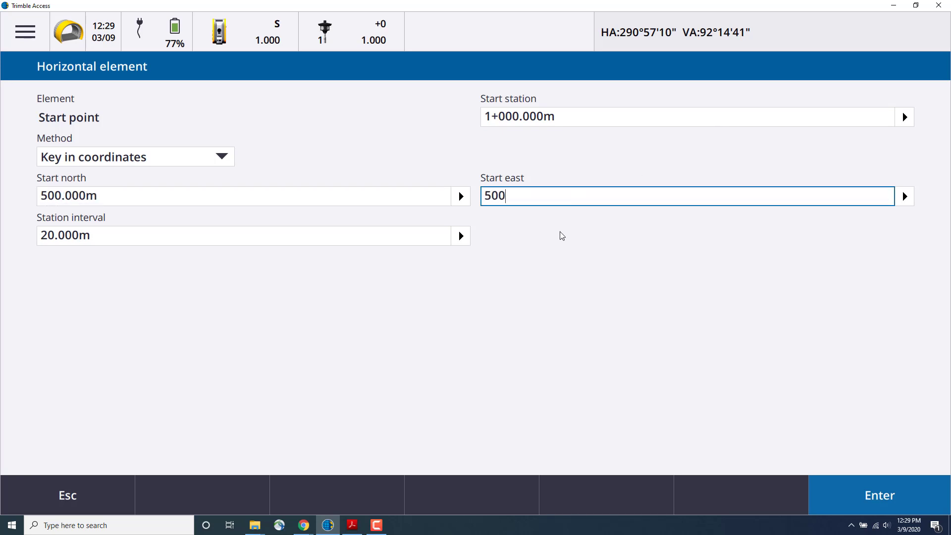
click(872, 490)
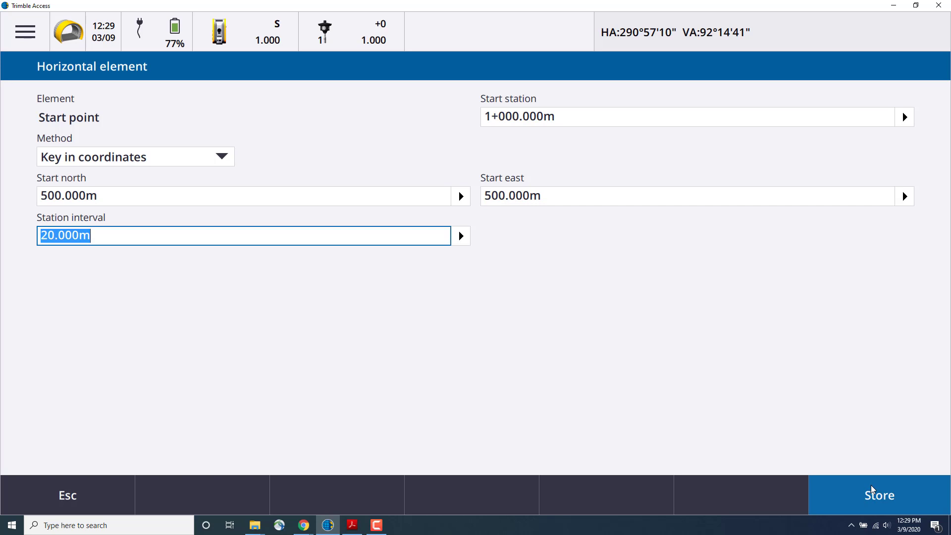
click(872, 489)
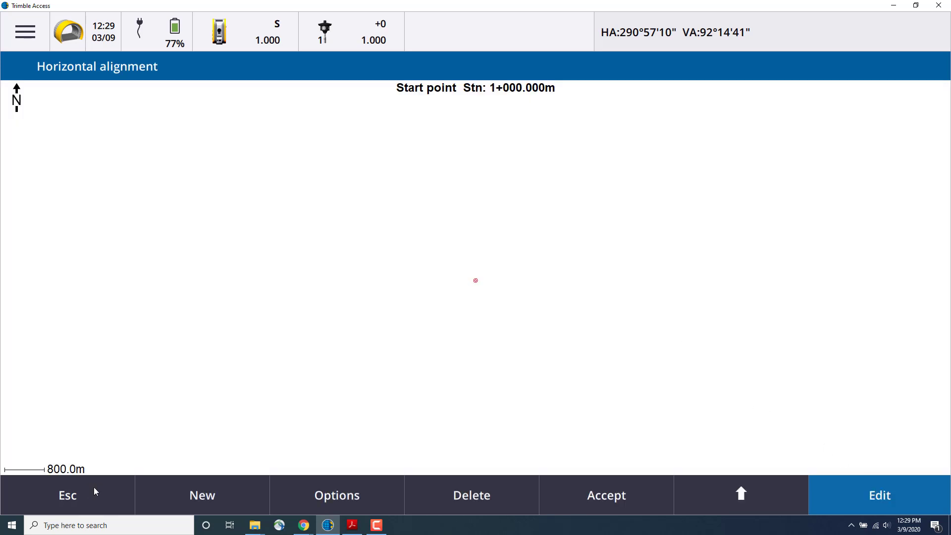
- Begin a new Line element defined by the Azimuth and length method
click(222, 496)
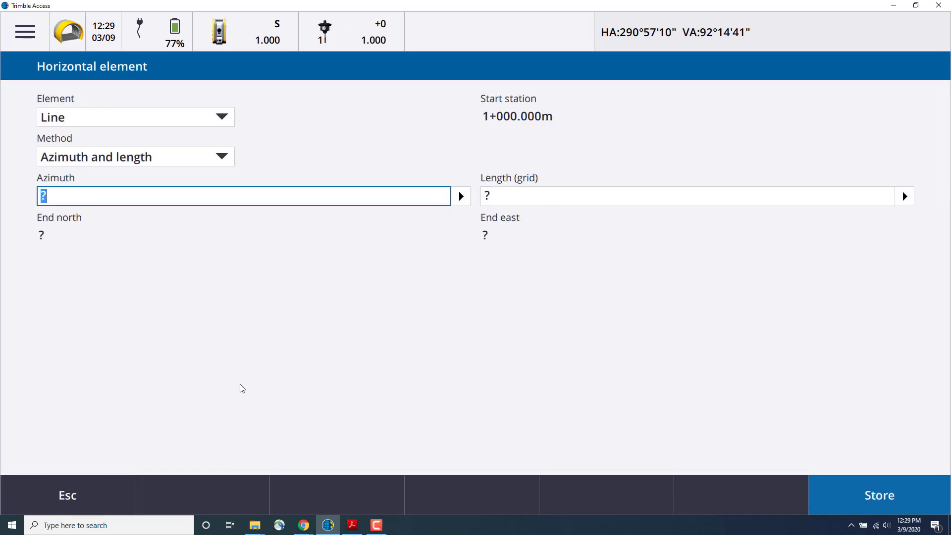
click(220, 119)
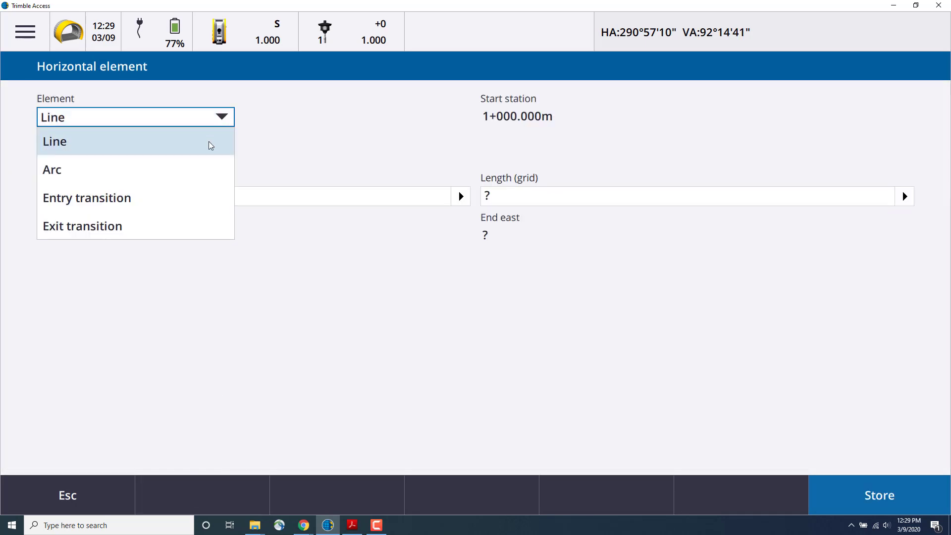
click(184, 148)
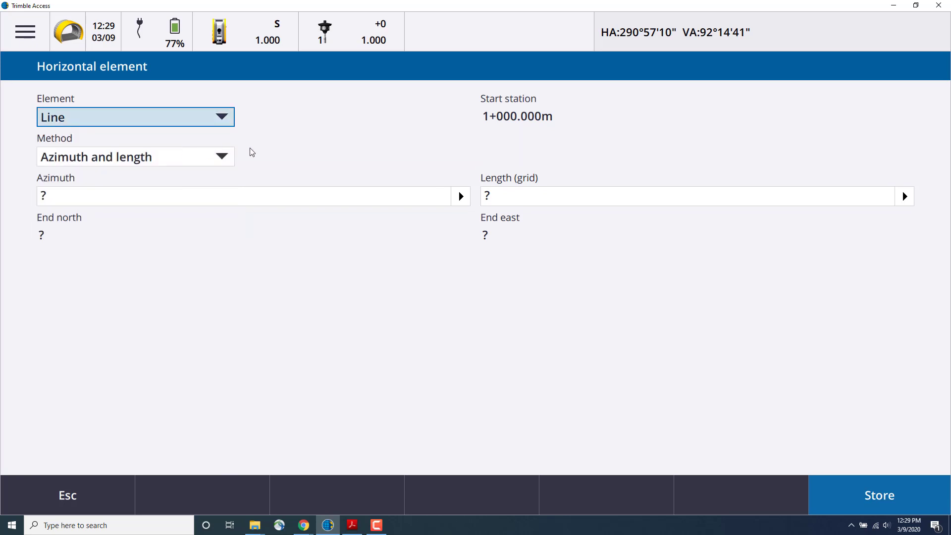
click(219, 165)
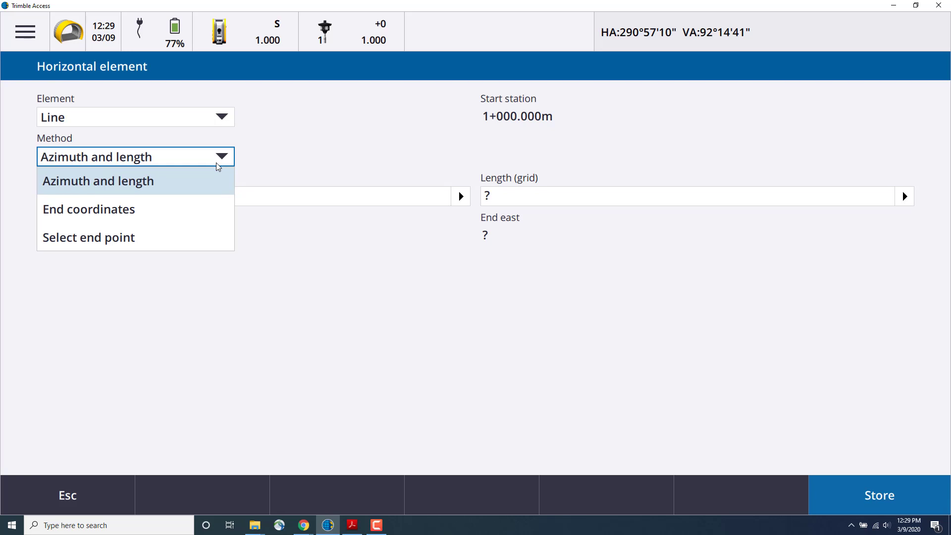
click(203, 191)
- Enter azimuth 25 and length 200, then store the line
click(91, 194)
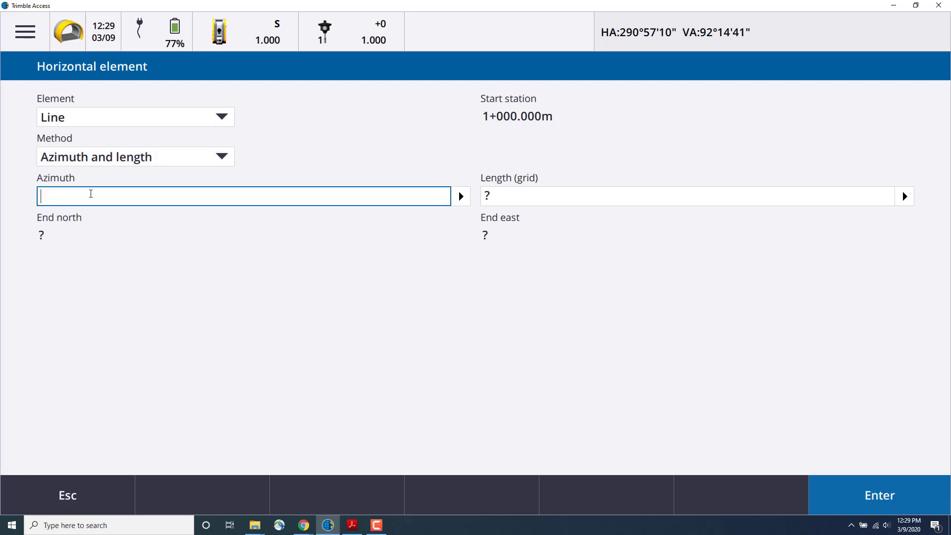
text(25)
click(498, 199)
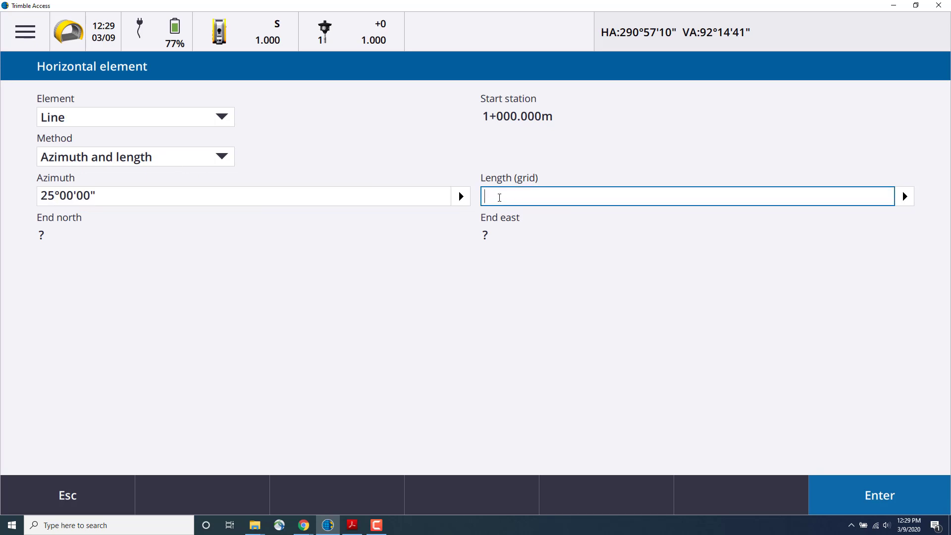
text(200)
click(916, 494)
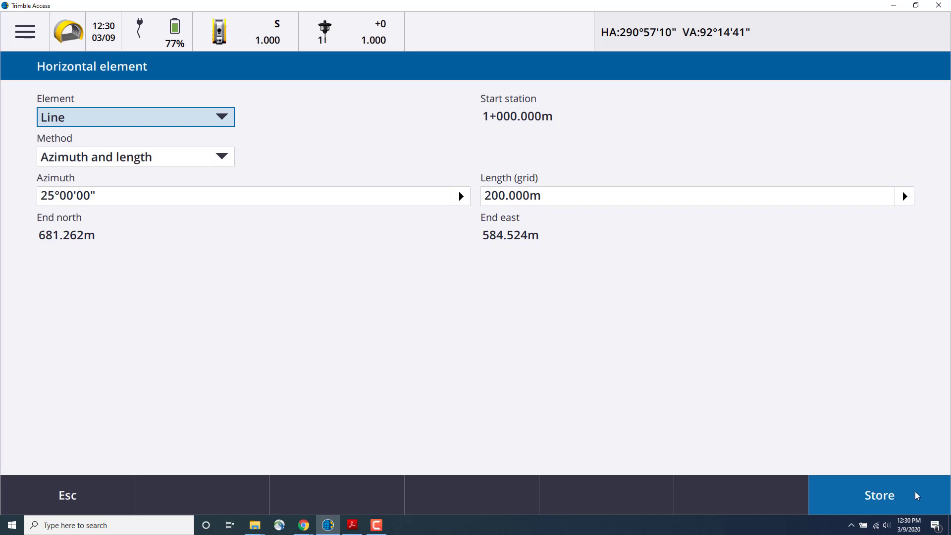
click(916, 495)
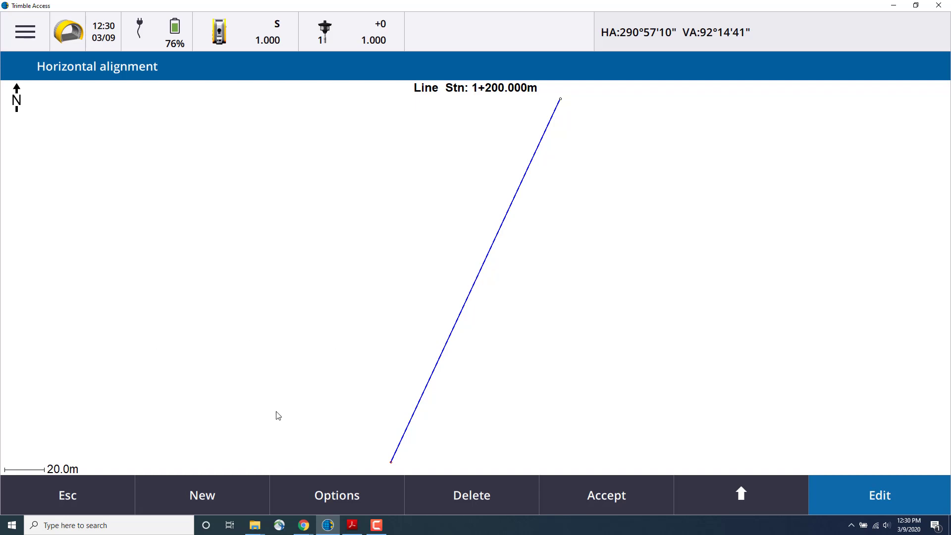
- Begin a new Entry transition element curving to the right
click(232, 486)
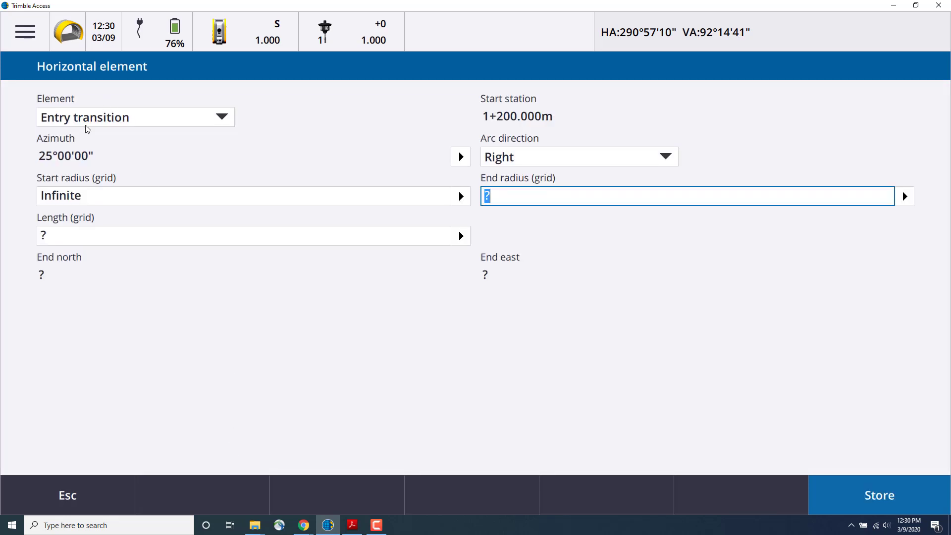
click(109, 119)
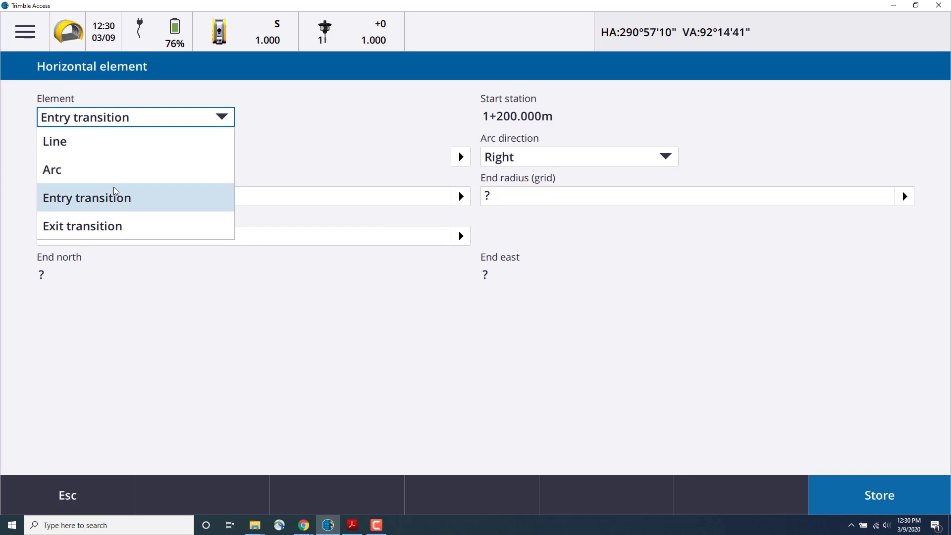
click(122, 201)
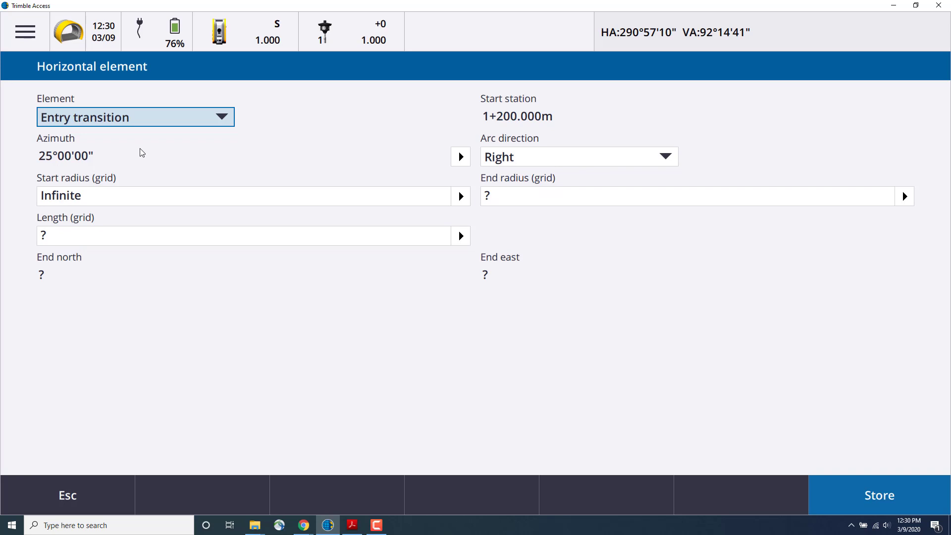
click(523, 162)
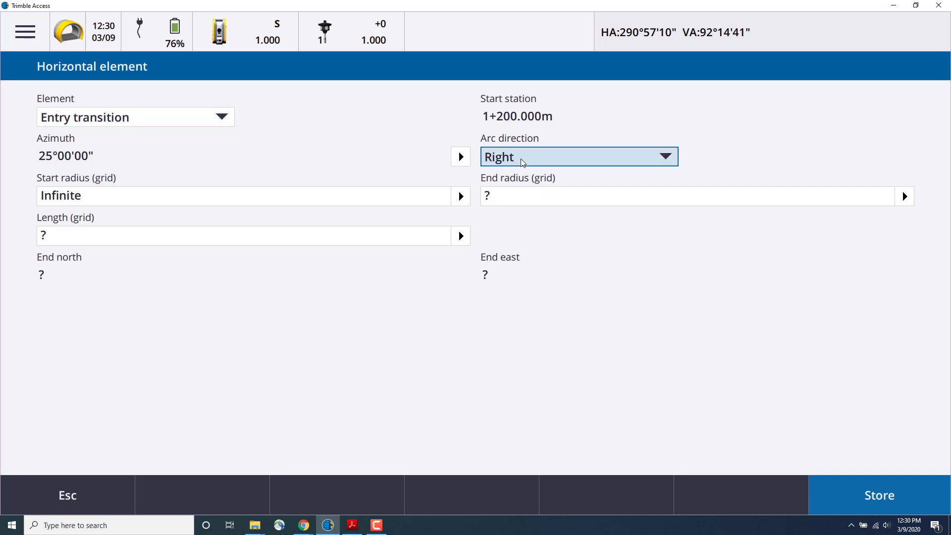
click(524, 163)
- Keep the infinite start radius, set end radius 500 and length 150, then store the transition
click(360, 195)
click(460, 196)
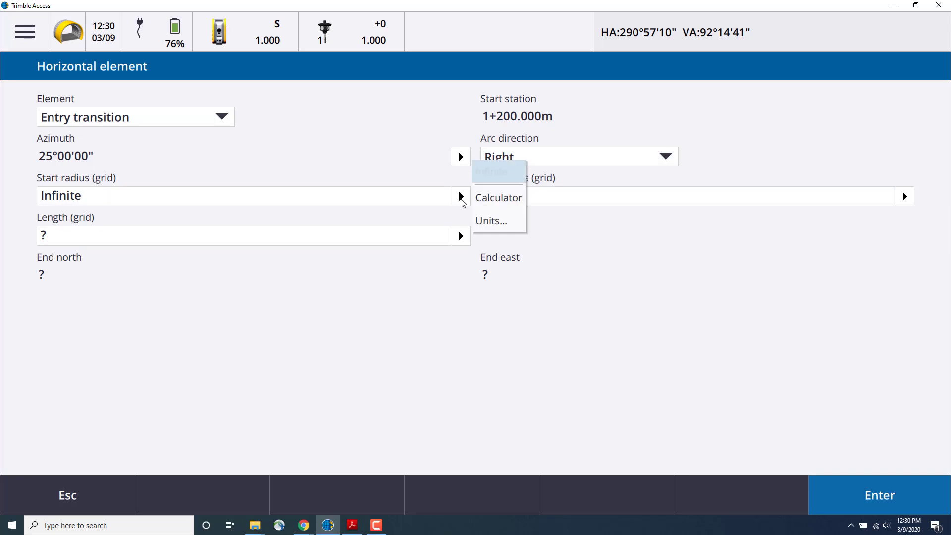
click(544, 201)
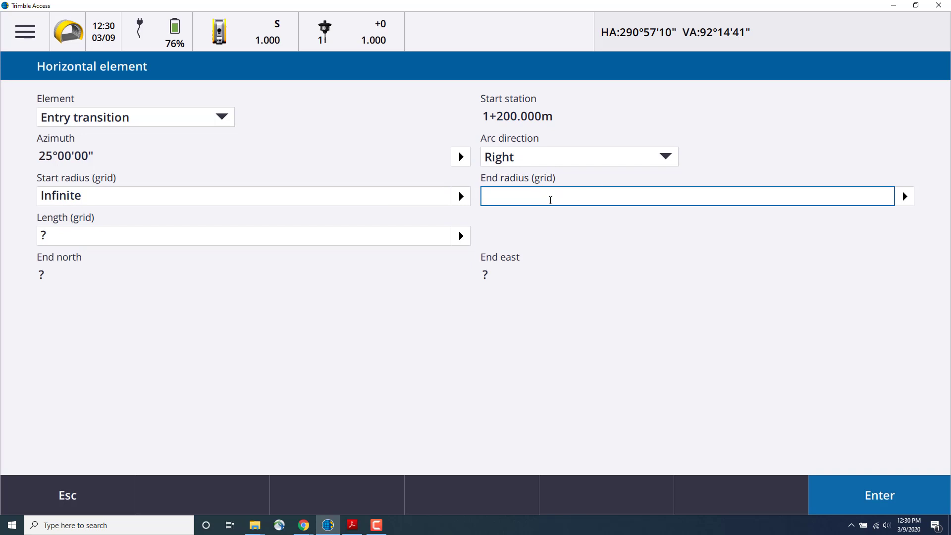
text(500)
click(116, 235)
text(150)
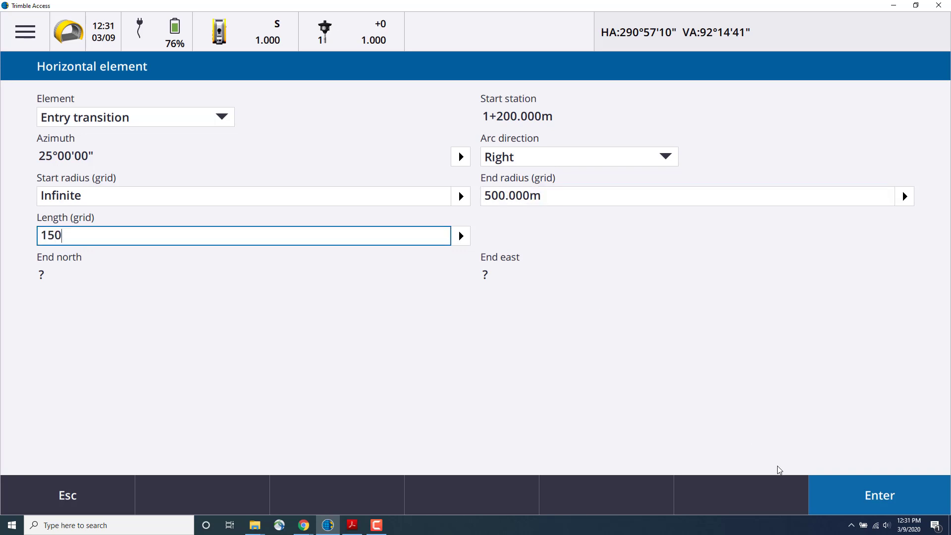
click(864, 493)
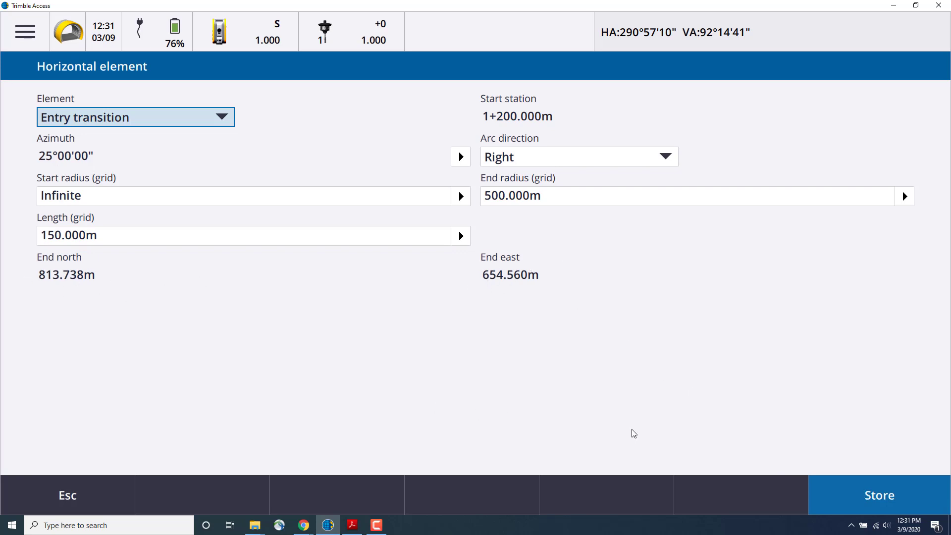
click(868, 492)
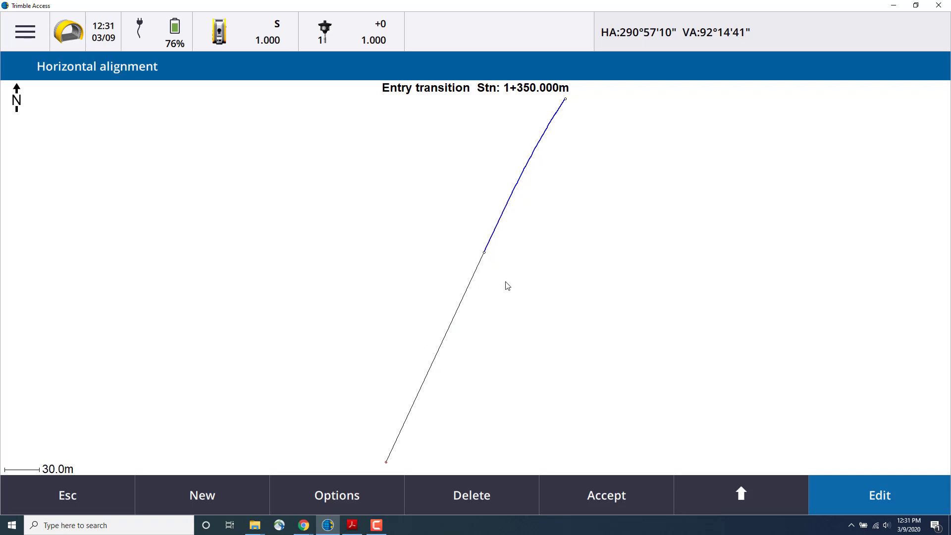
- Begin a new Arc element using the Radius and length method
click(212, 495)
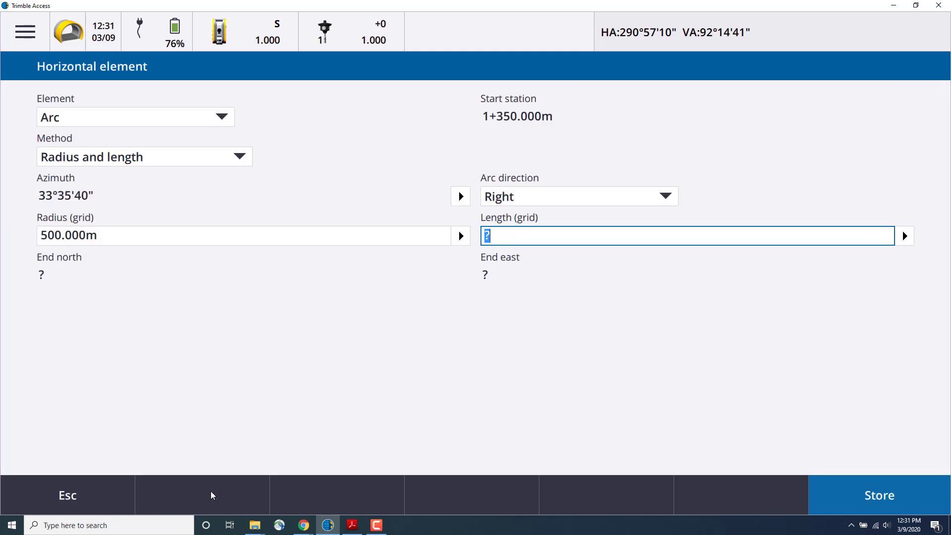
click(222, 118)
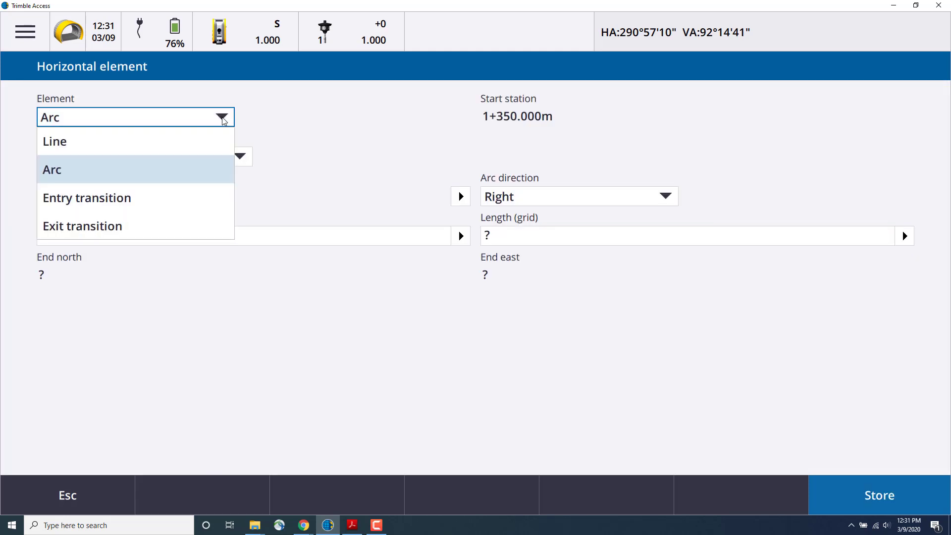
click(187, 174)
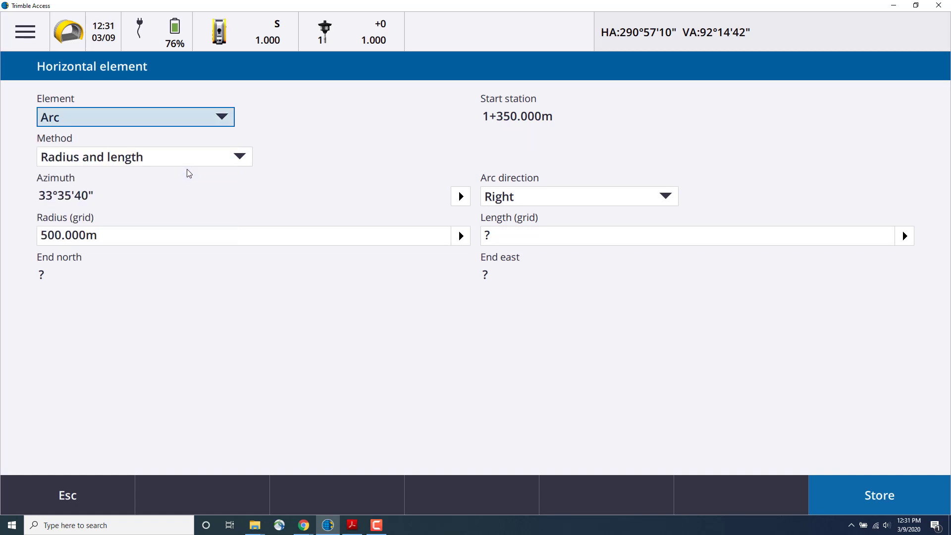
click(192, 166)
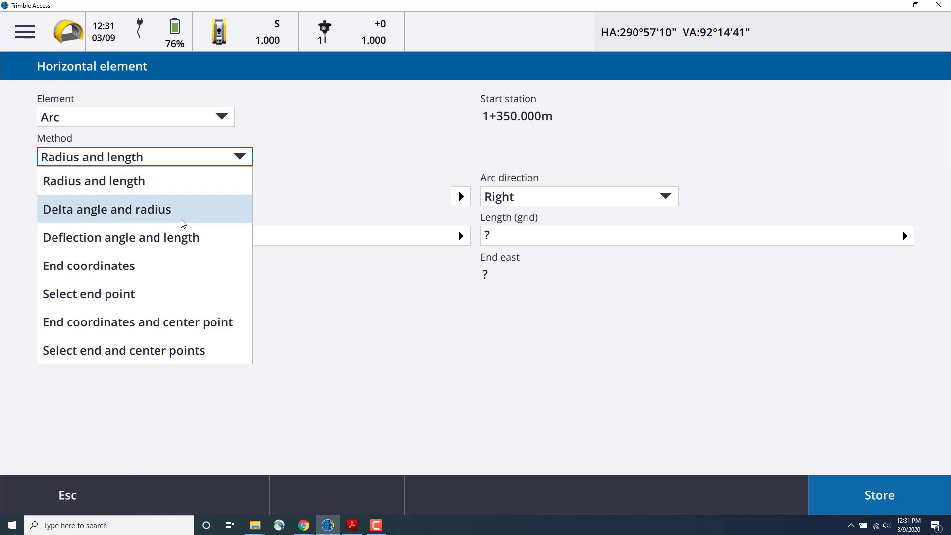
click(114, 186)
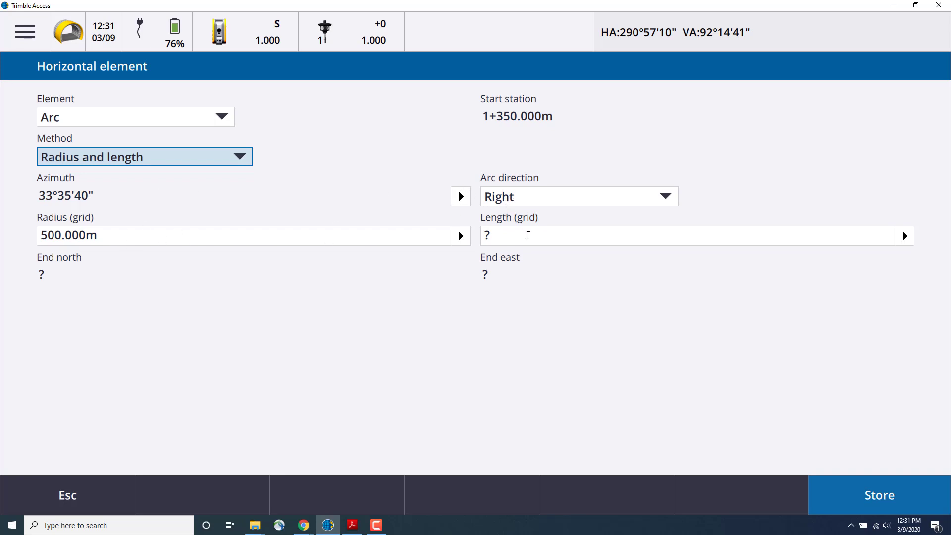
- Enter an arc length of 300 and store the arc
click(520, 235)
text(230)
key(BackSpace)
key(BackSpace)
key(BackSpace)
text(300)
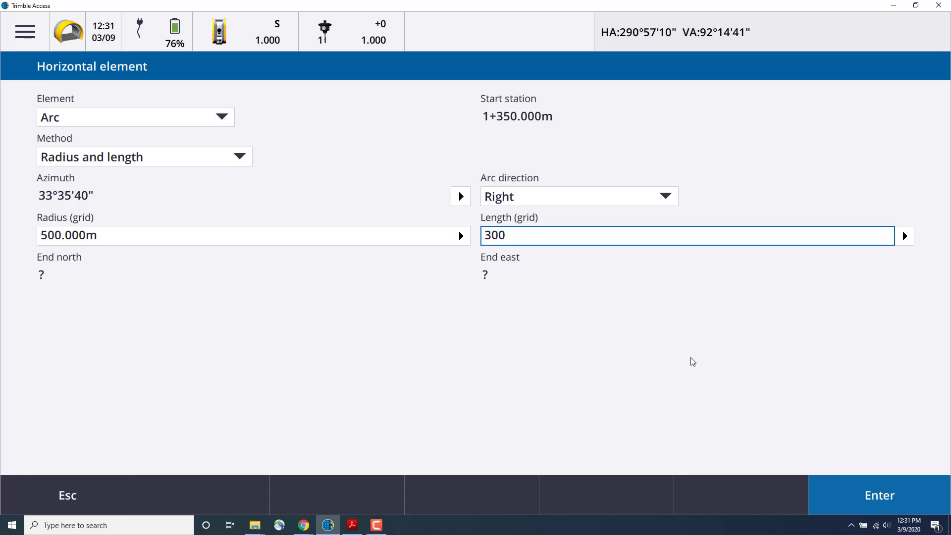
click(852, 499)
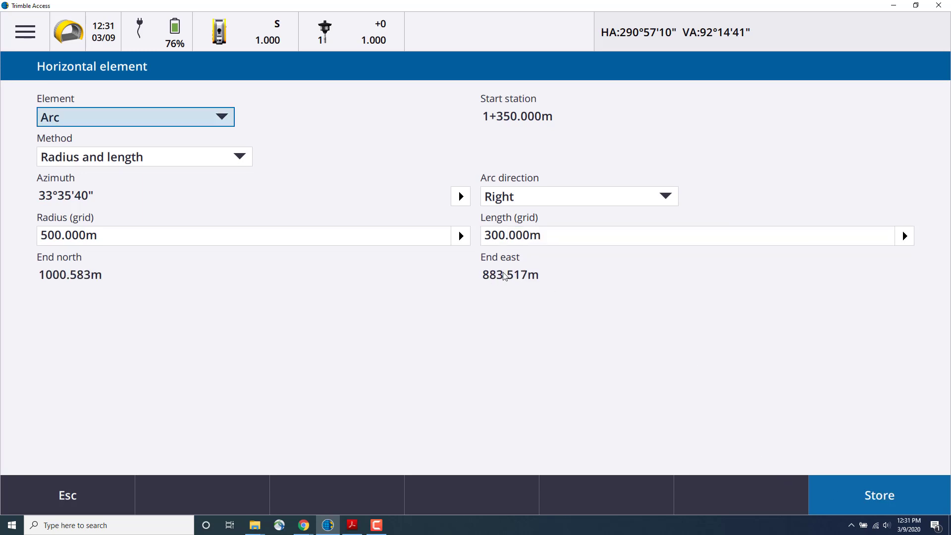
click(875, 495)
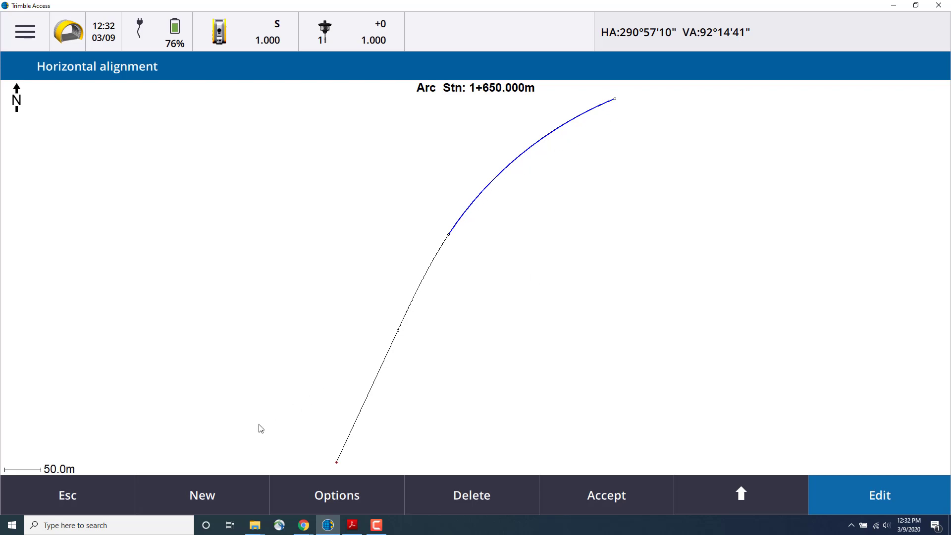
- Add an Exit transition of length 150 and store it
click(199, 496)
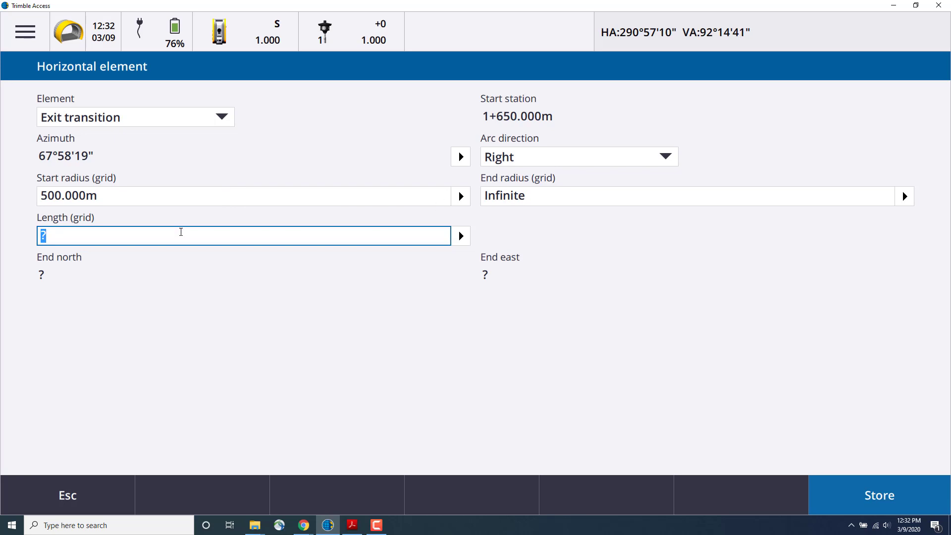
text(150)
click(272, 278)
click(850, 496)
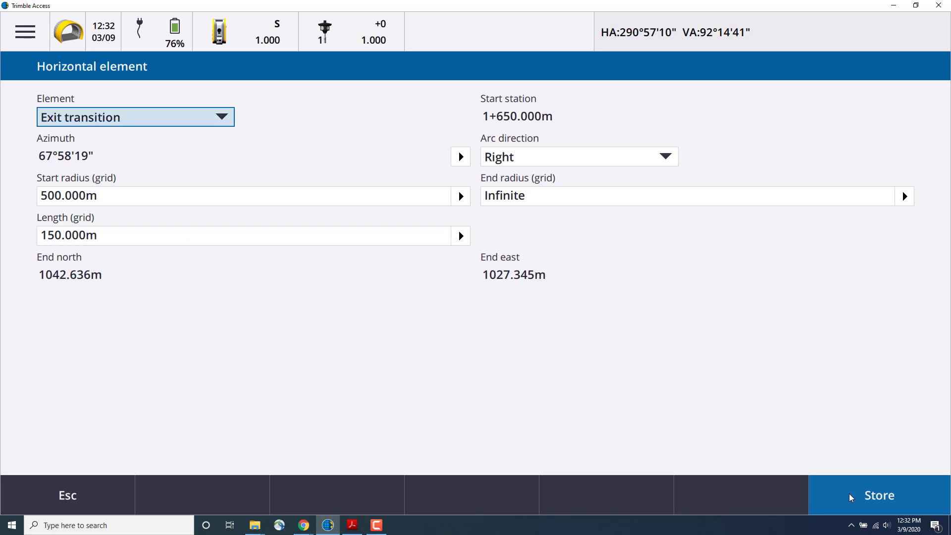
click(853, 493)
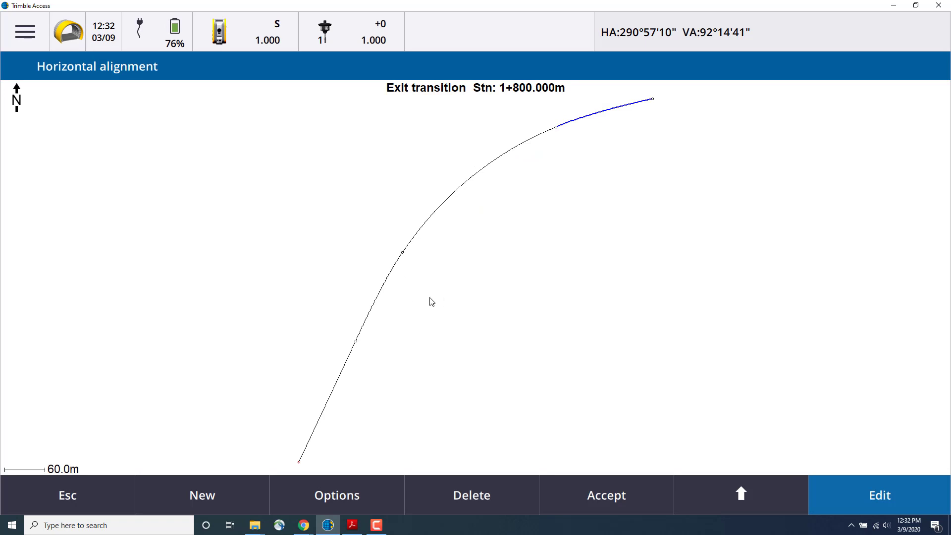
- Add the final Line element with length 200 and store it
click(224, 495)
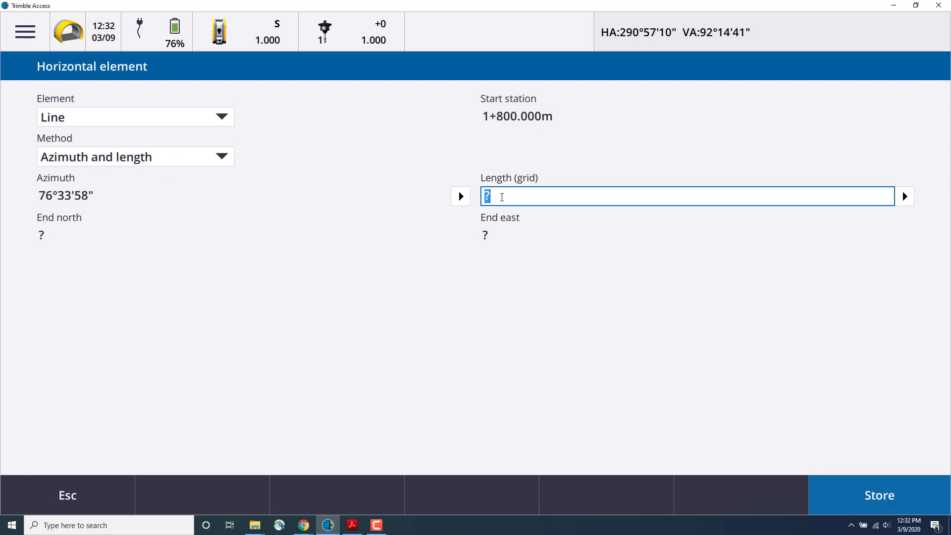
text(200)
click(870, 494)
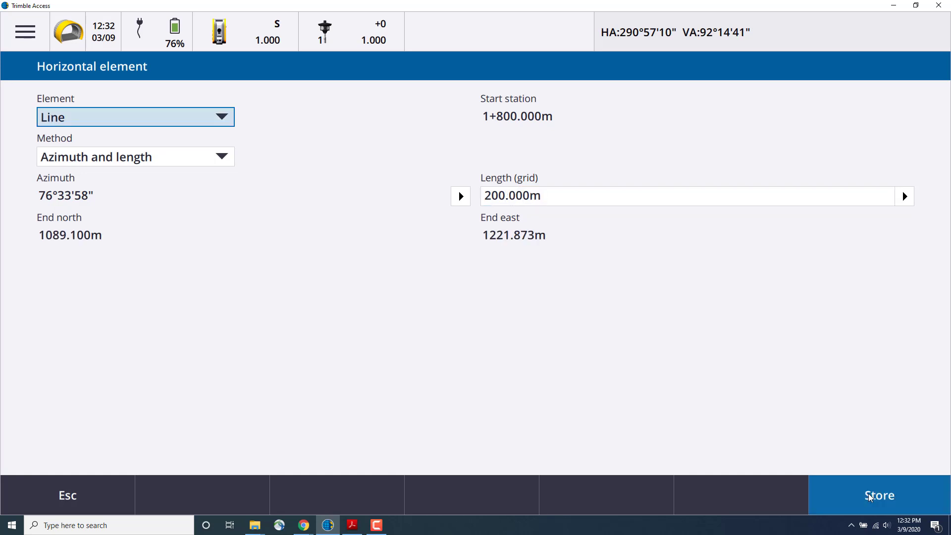
click(869, 495)
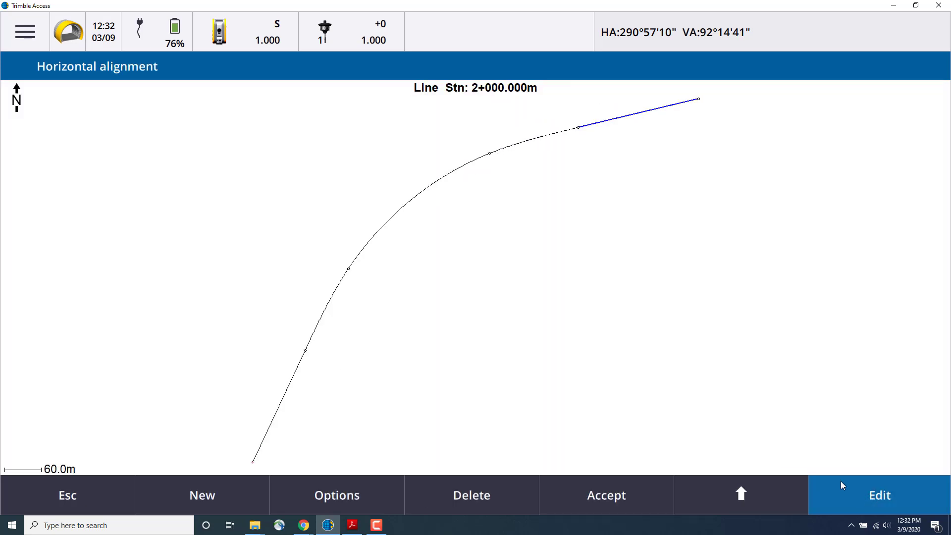